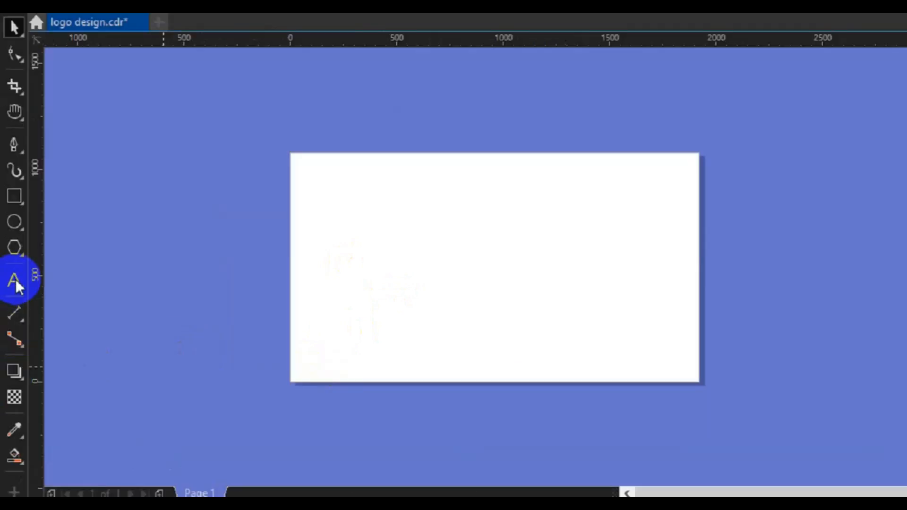
Add the artistic text "LOVE" on the blank page.
click(15, 281)
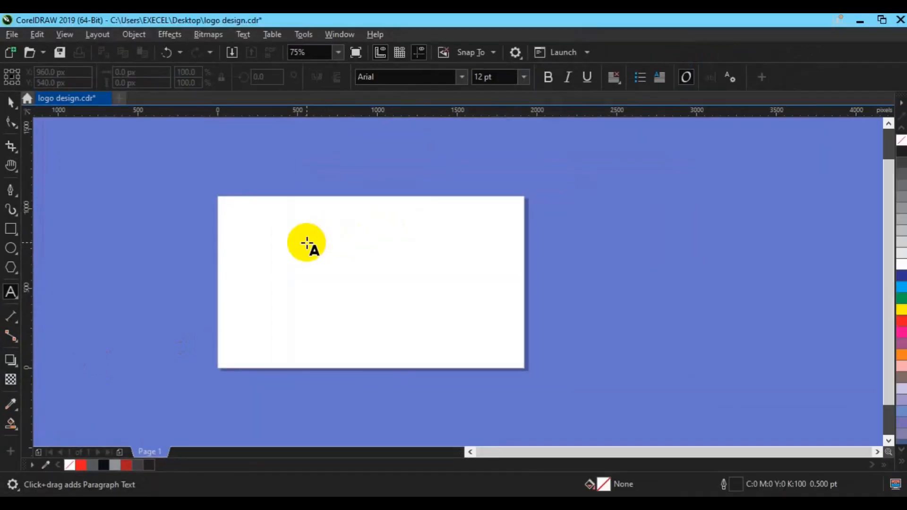
click(324, 266)
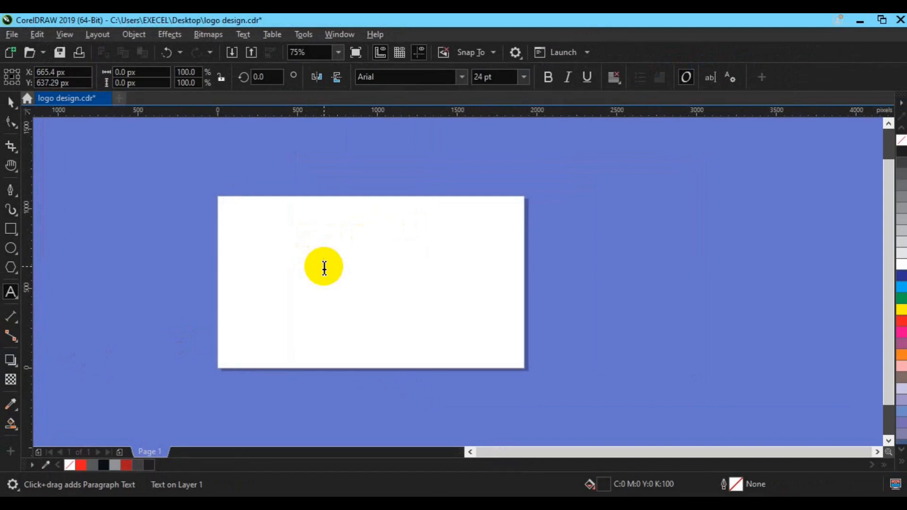
text(LOVE)
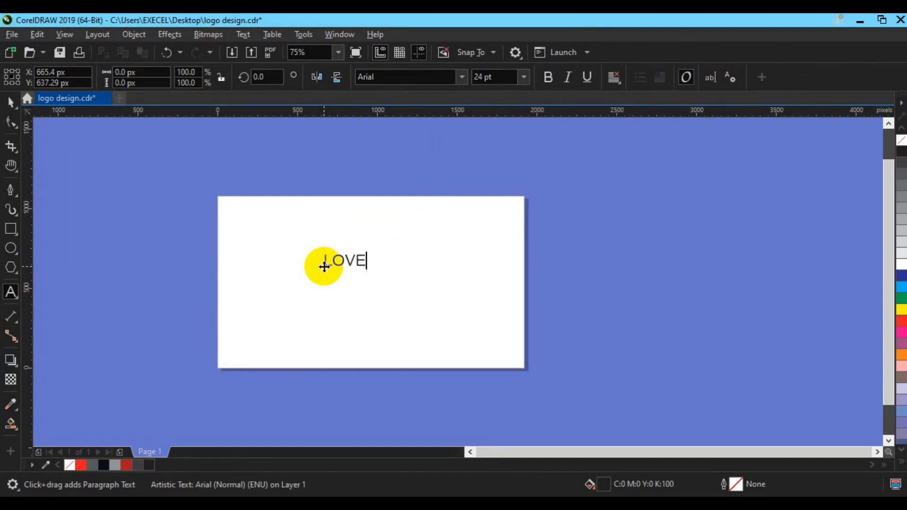
click(11, 98)
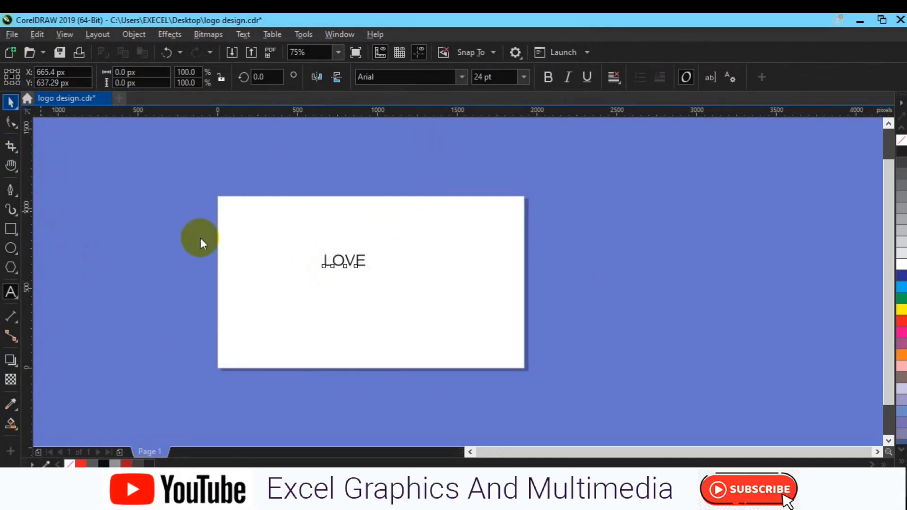
Make the LOVE text bold at 100 pt and centre it on the page.
click(546, 80)
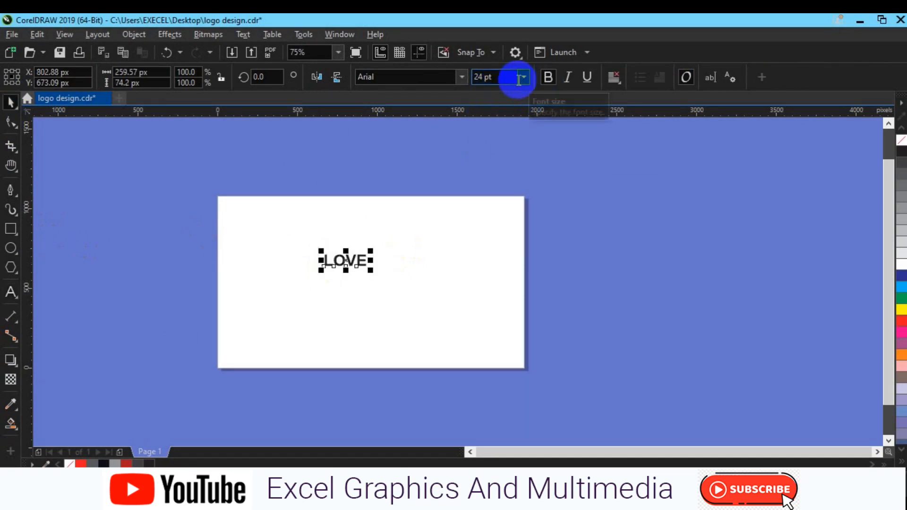
click(493, 78)
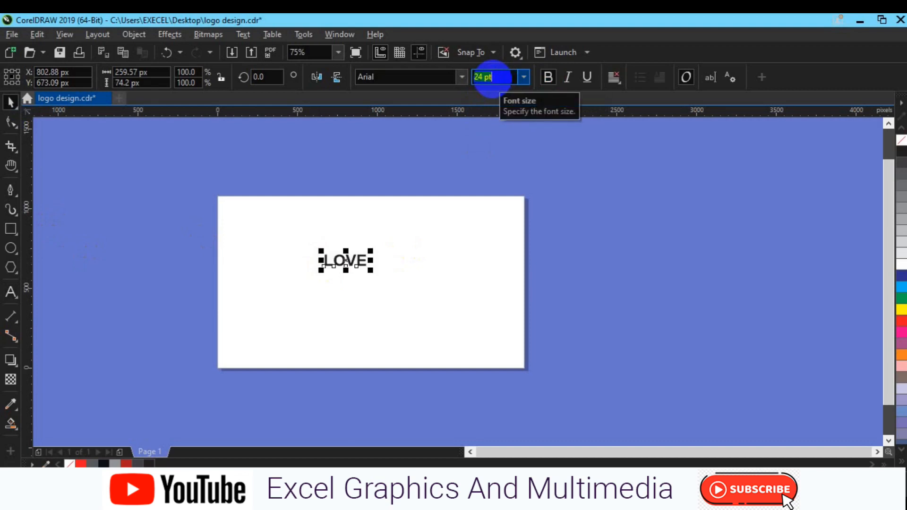
text(100)
key(Return)
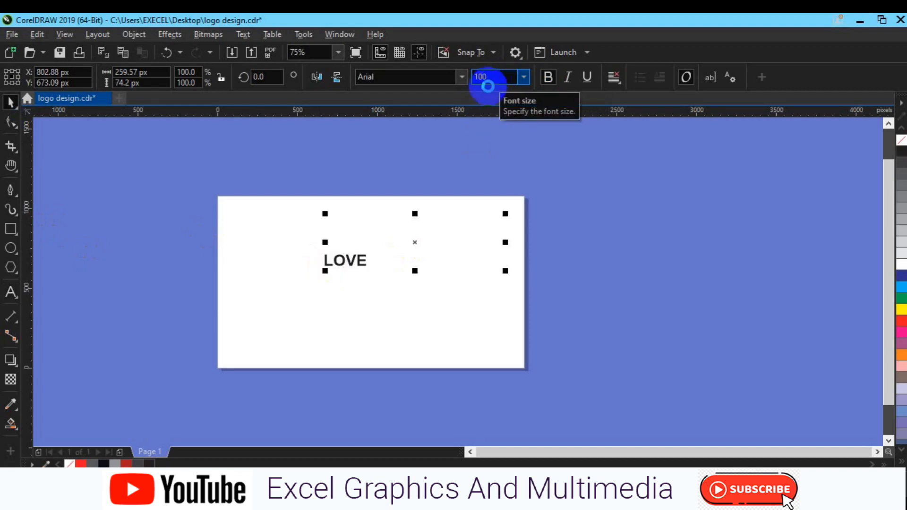
key(p)
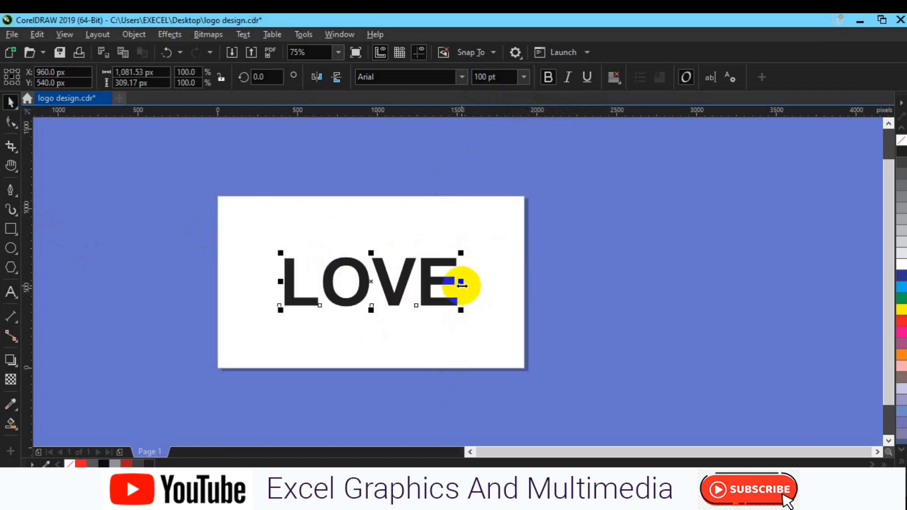
Stretch the LOVE text from its centre to about 1,594 px wide and 539 px high.
drag(462, 285, 475, 287)
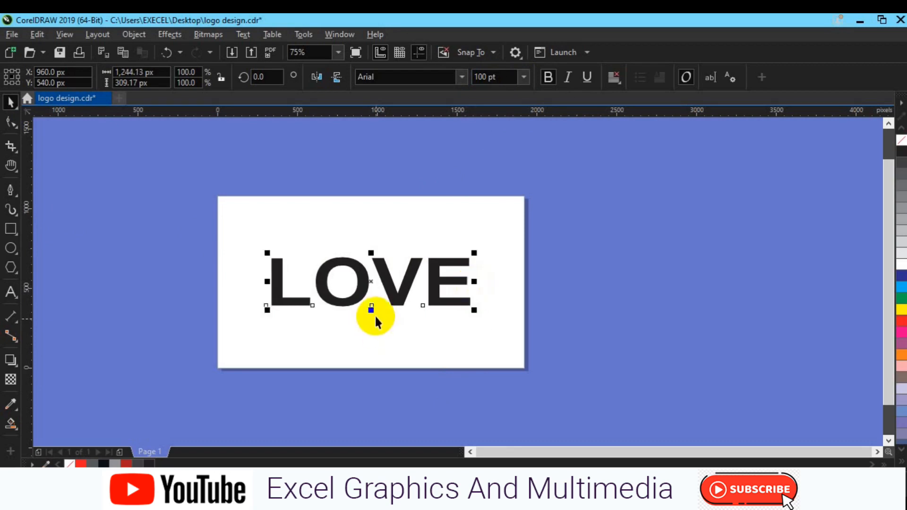
drag(371, 307, 379, 328)
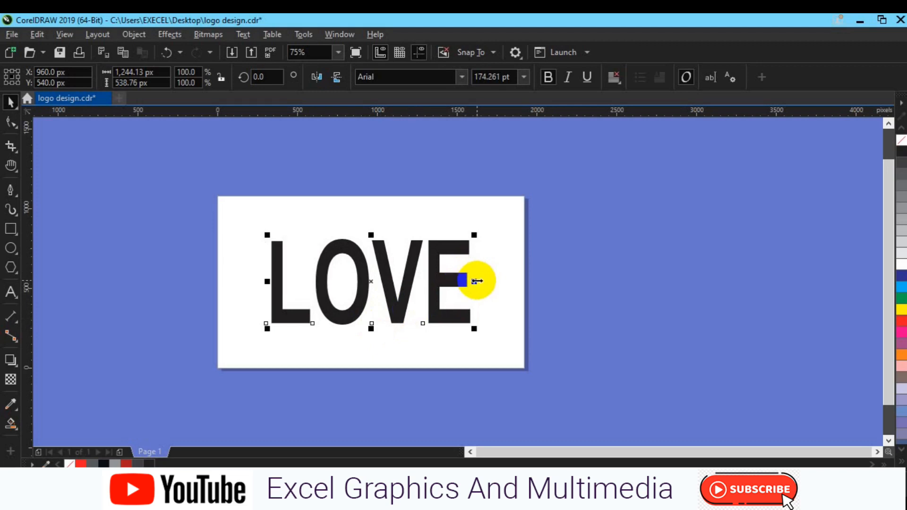
drag(478, 280, 506, 285)
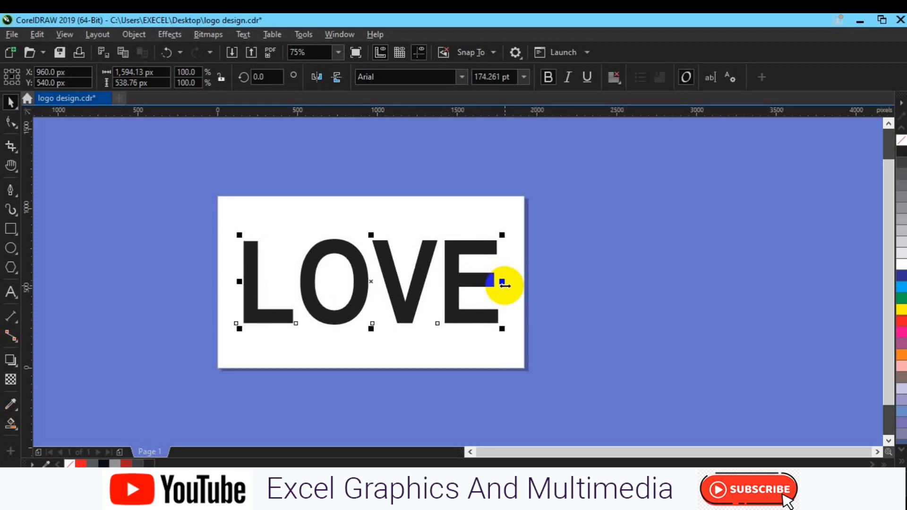
Remove the fill from the LOVE text and give it a black outline.
scroll(504, 285, up, 1)
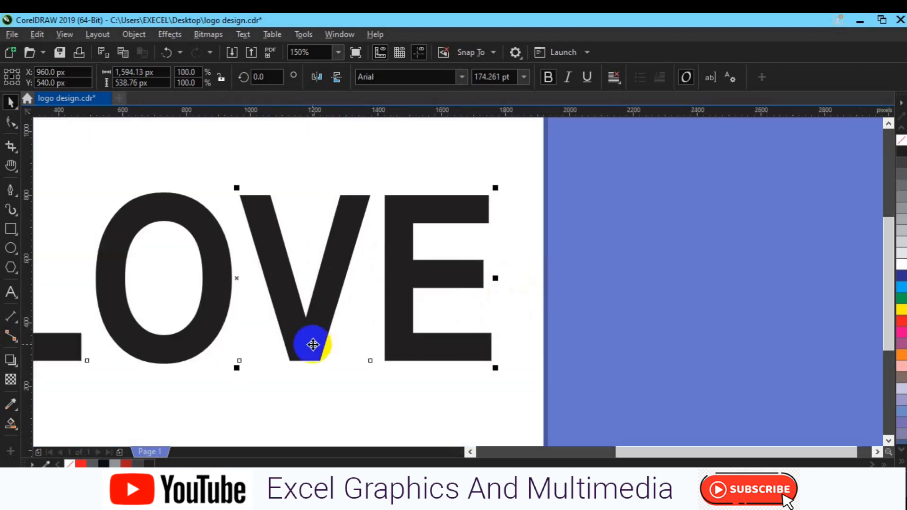
key(h)
drag(209, 340, 358, 308)
click(11, 102)
click(258, 250)
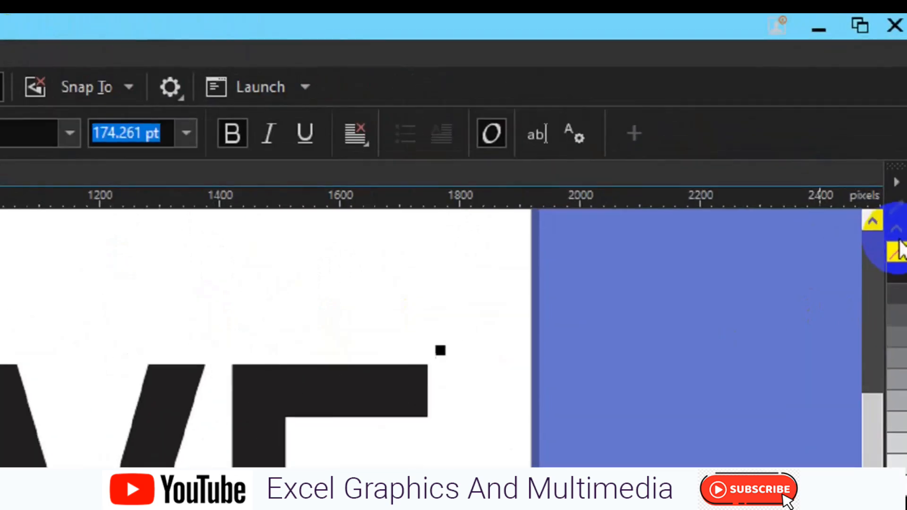
click(898, 252)
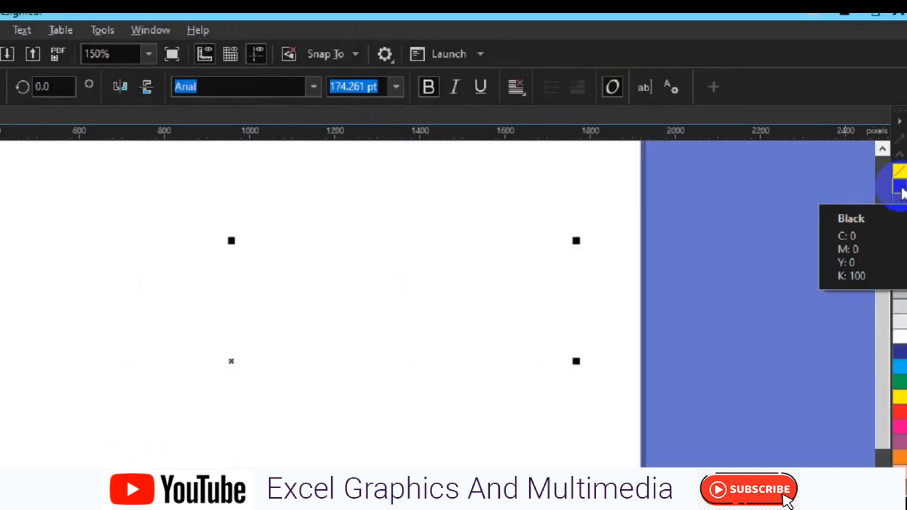
right_click(901, 267)
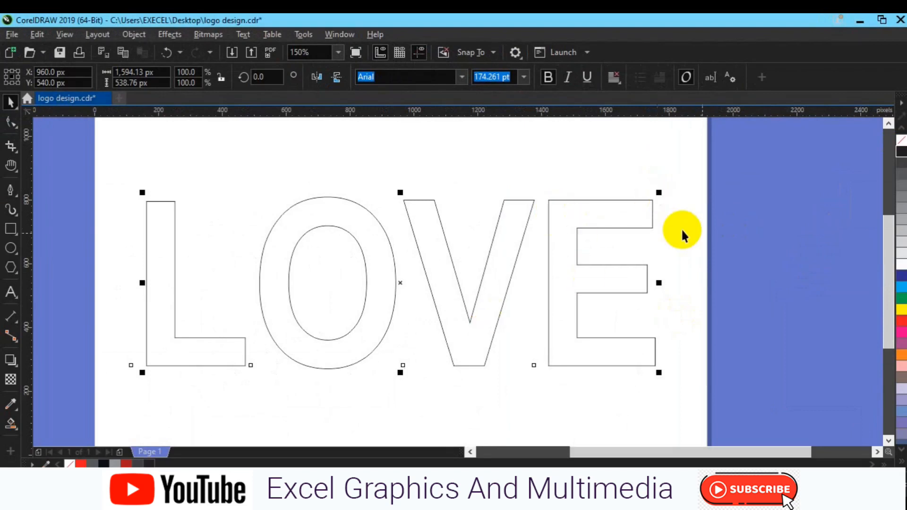
Draw a straight horizontal line about 1,756 px long across all the letters with the Pen tool and move it up to about Y 538 px.
click(10, 192)
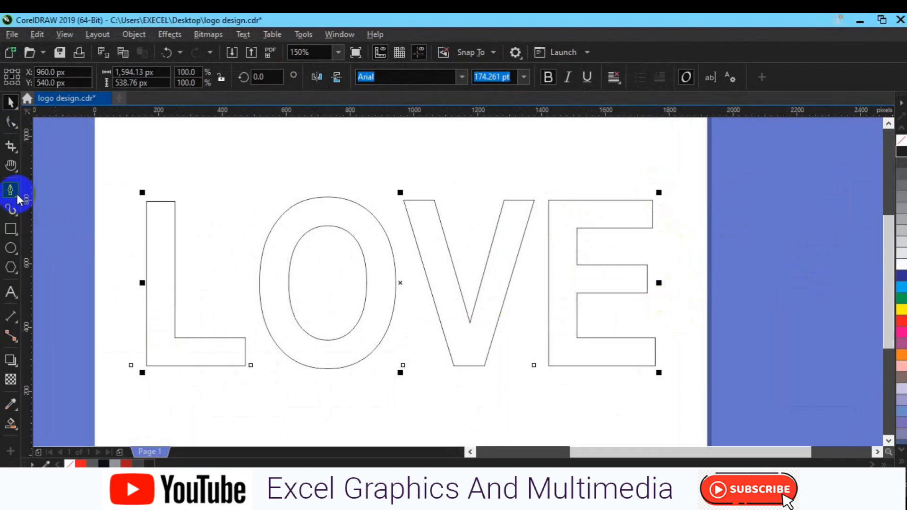
click(118, 293)
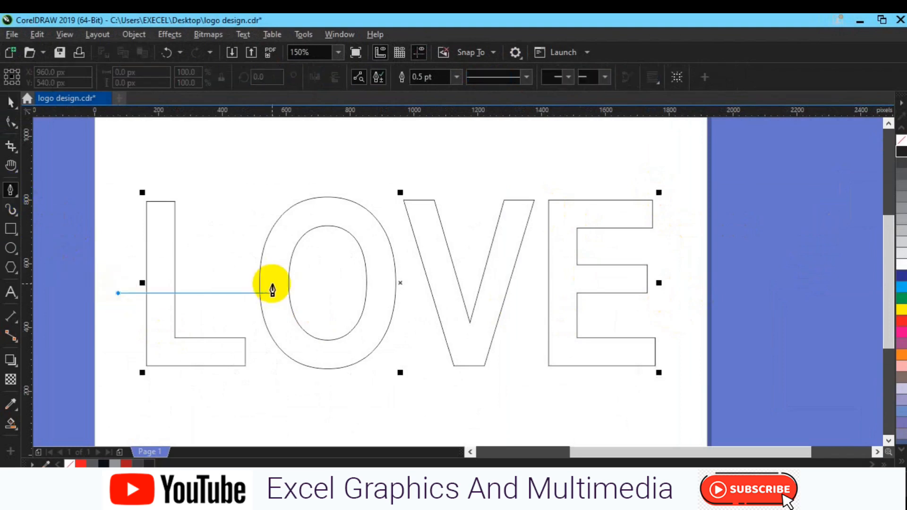
double_click(679, 294)
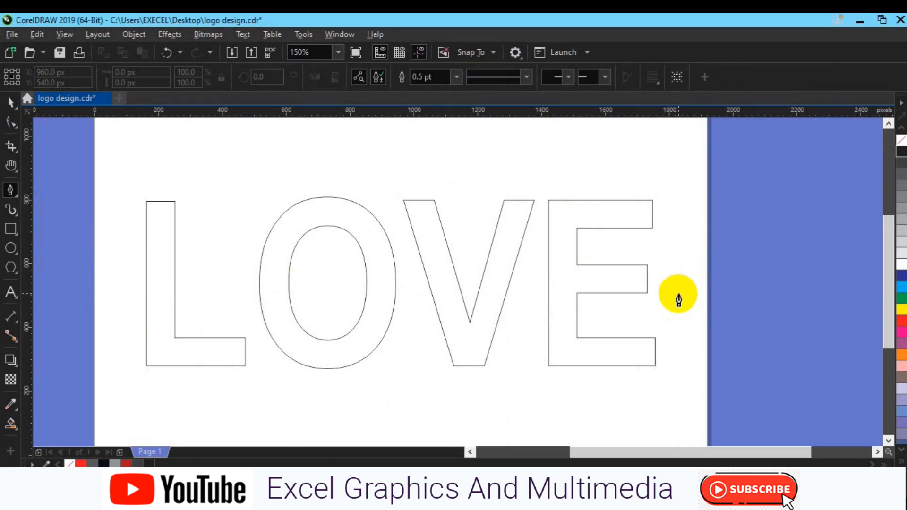
key(space)
click(765, 316)
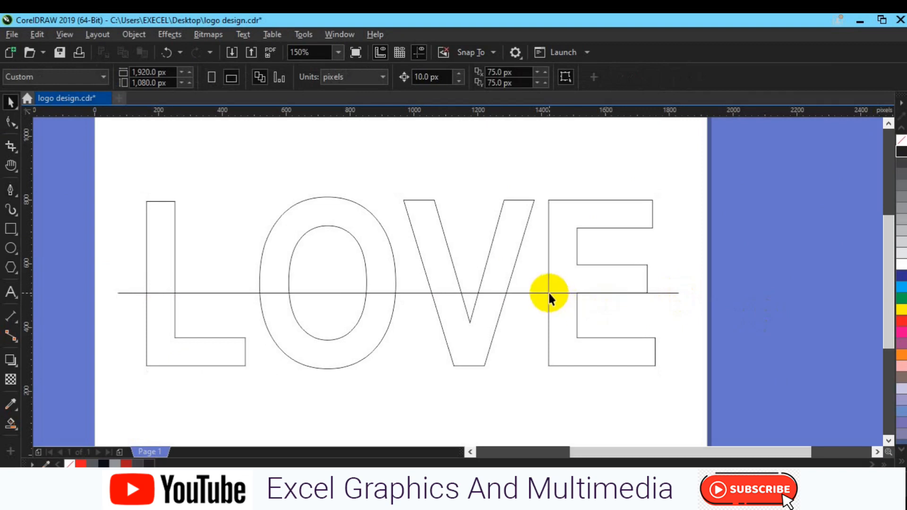
click(549, 293)
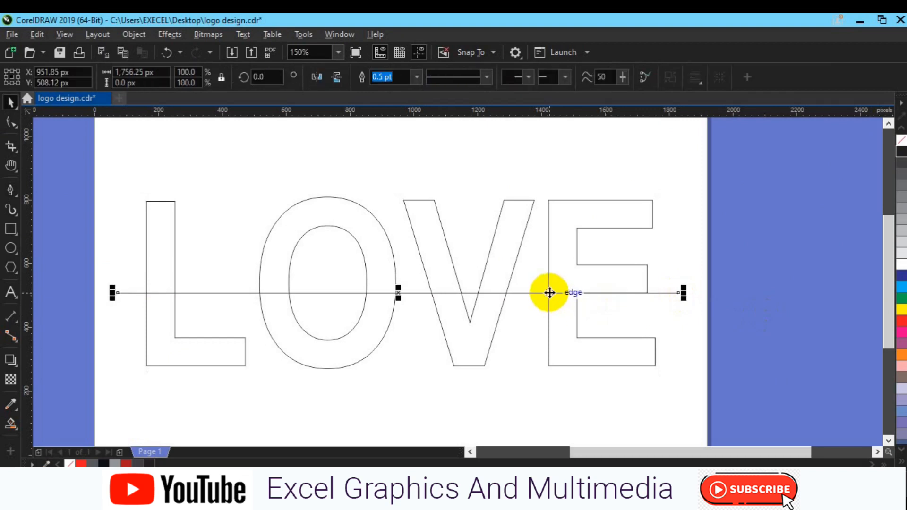
drag(549, 293, 548, 283)
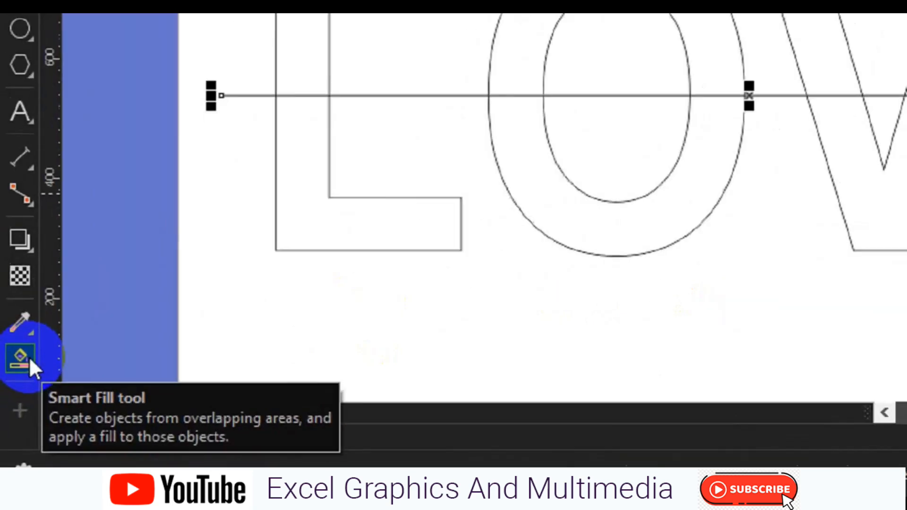
click(29, 359)
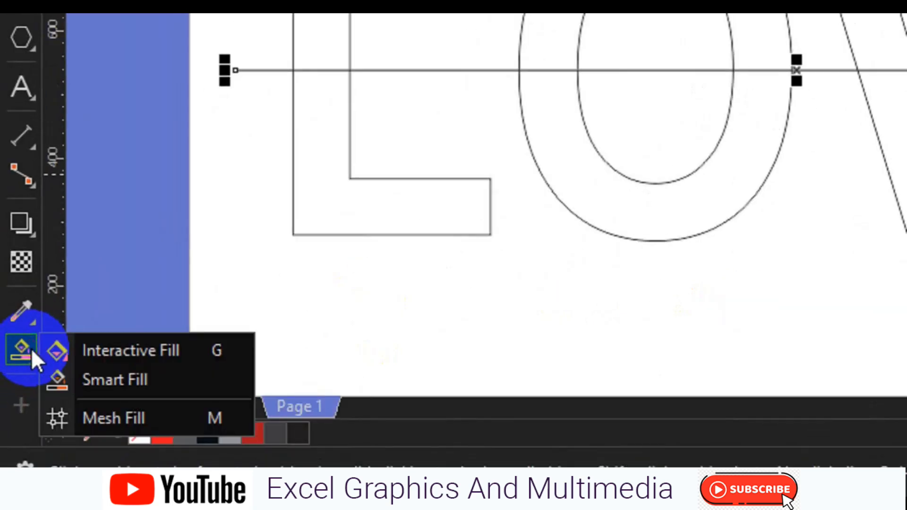
click(106, 378)
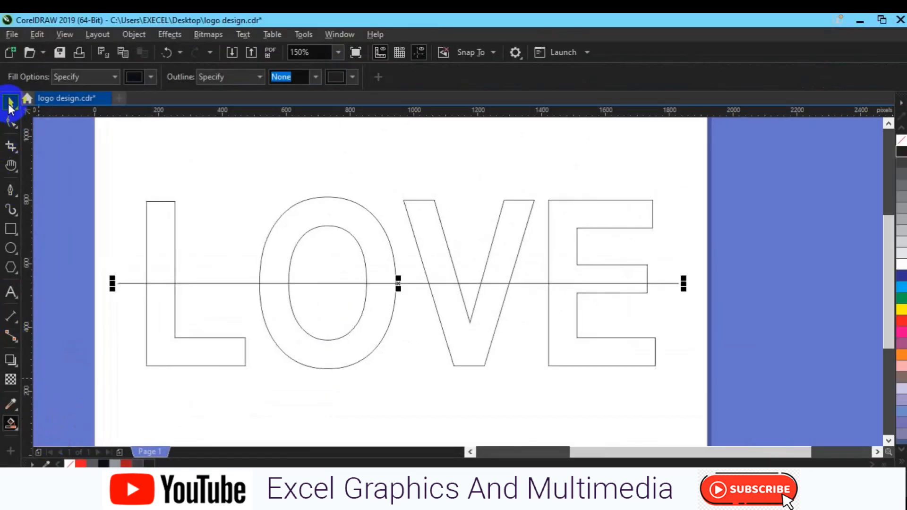
key(space)
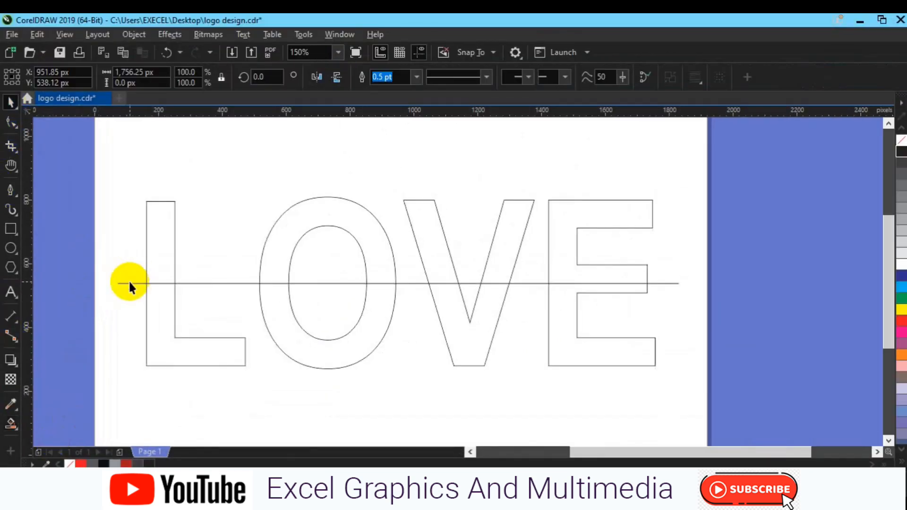
click(129, 283)
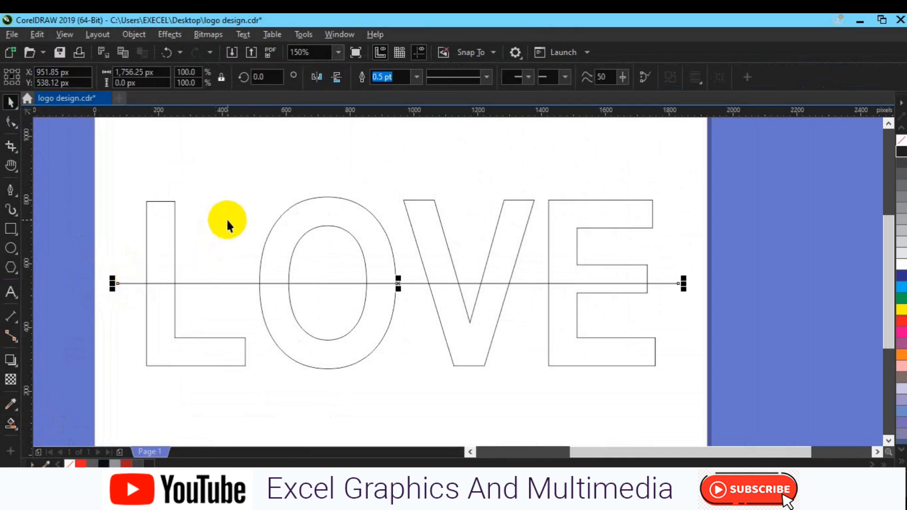
click(414, 82)
click(414, 81)
click(397, 100)
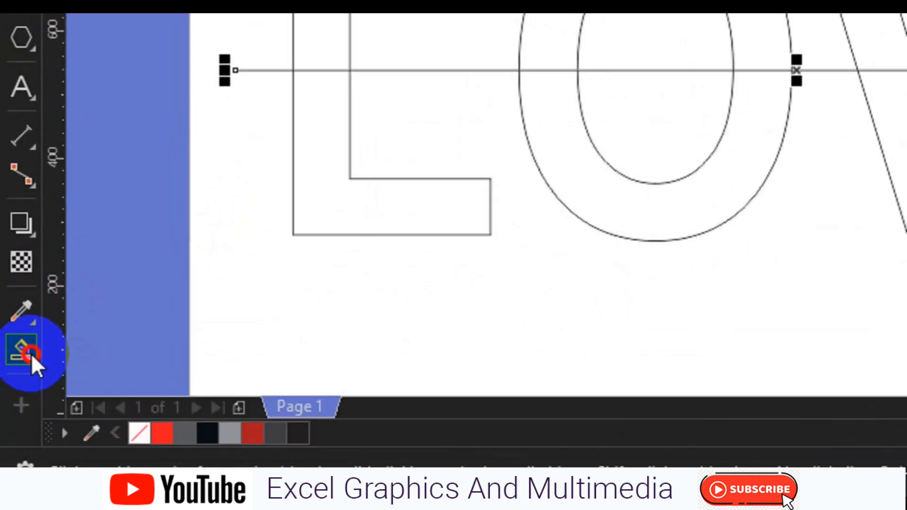
Smart Fill the parts of L, O, V and E above the line with black and no outline.
click(15, 426)
click(91, 382)
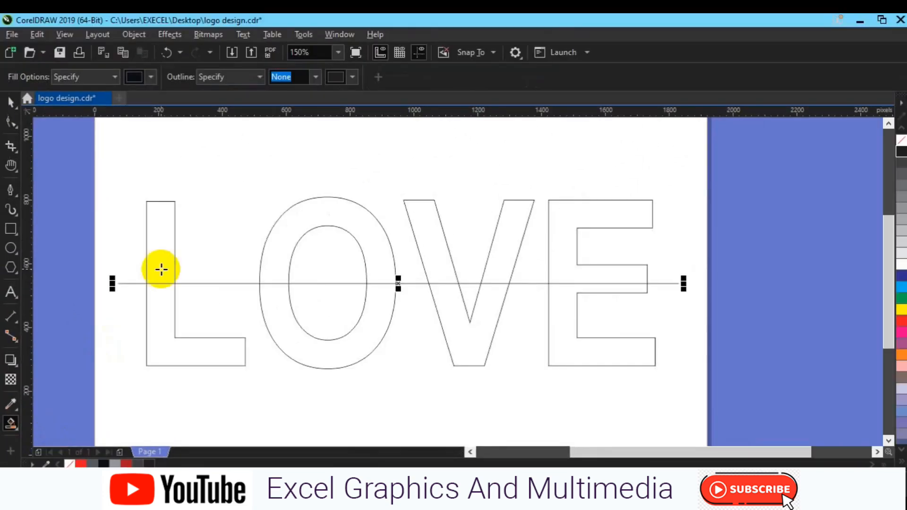
click(321, 41)
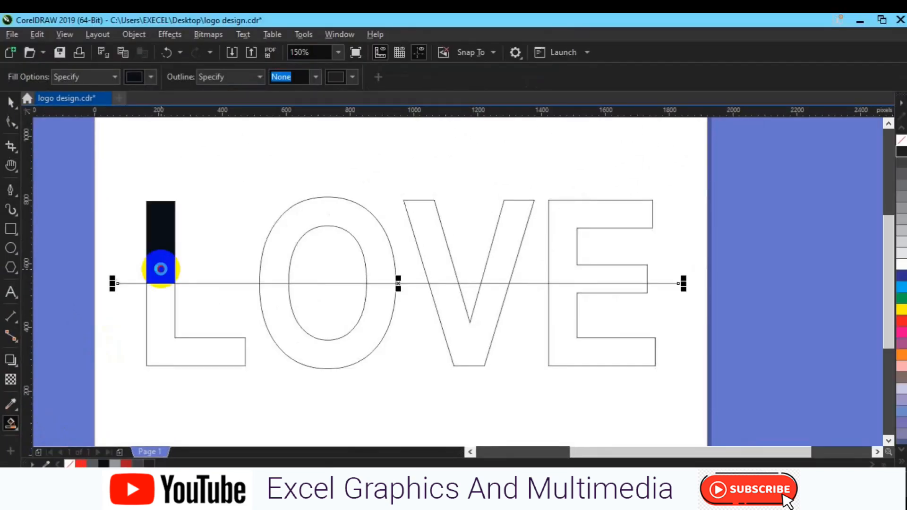
click(300, 228)
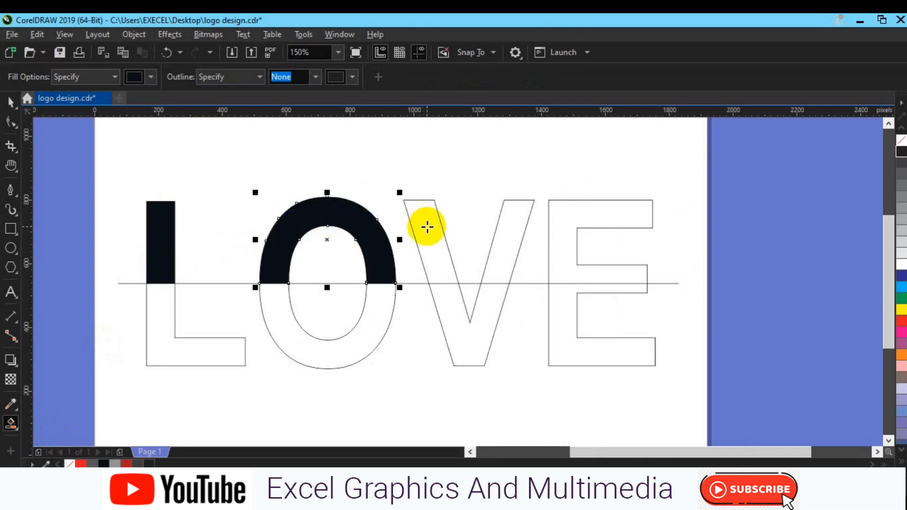
click(426, 226)
click(501, 242)
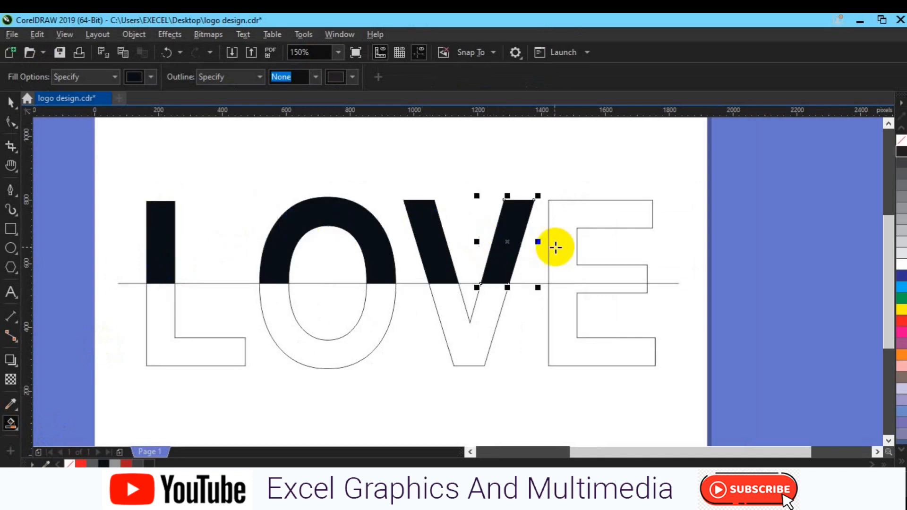
click(559, 246)
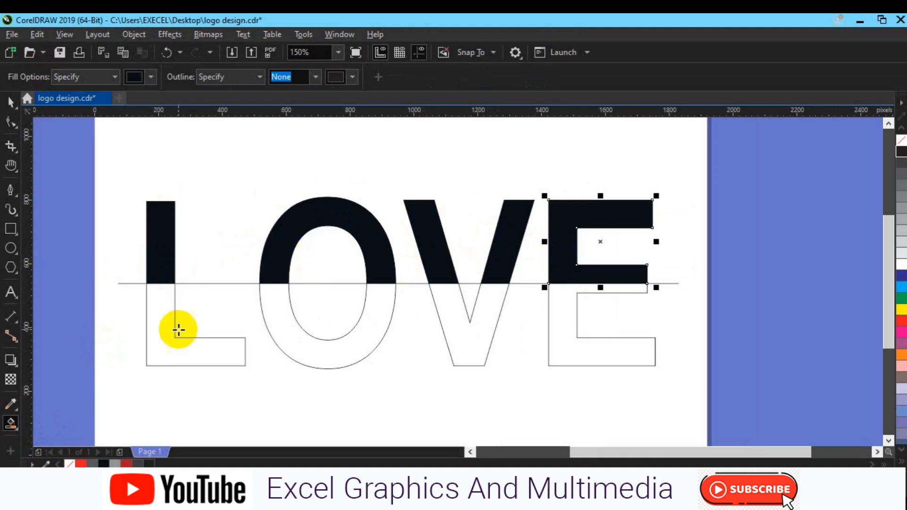
Smart Fill the parts of L, O, V and E below the line with the same black.
click(163, 341)
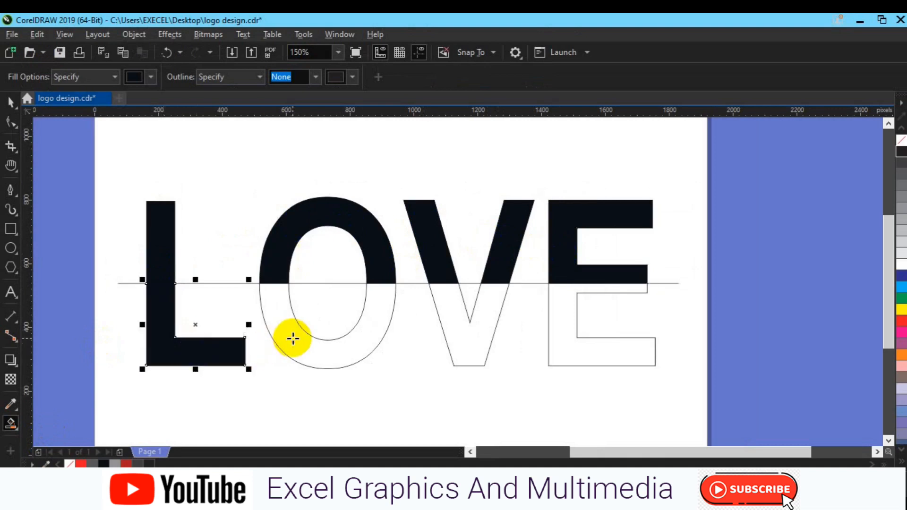
click(293, 339)
click(464, 336)
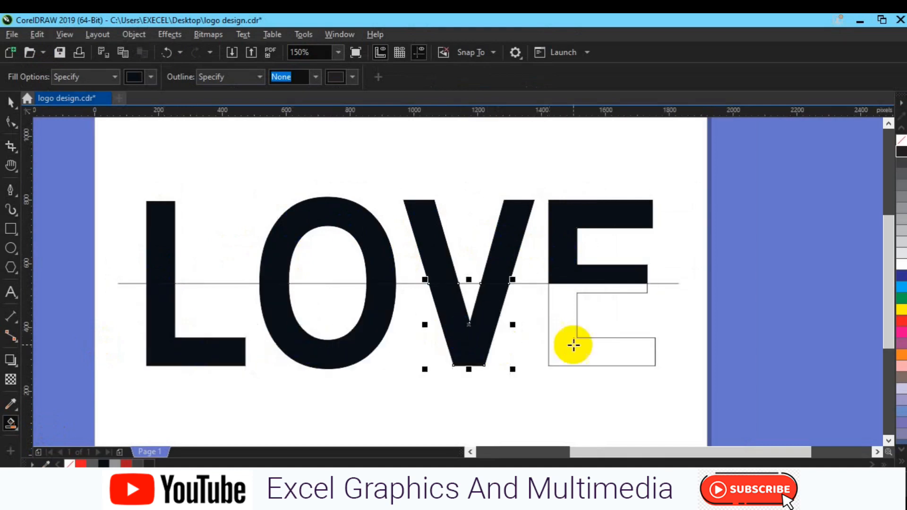
click(574, 345)
Weld the lower halves of L, O, V and E into one curve and fill it with 50% black grey.
key(space)
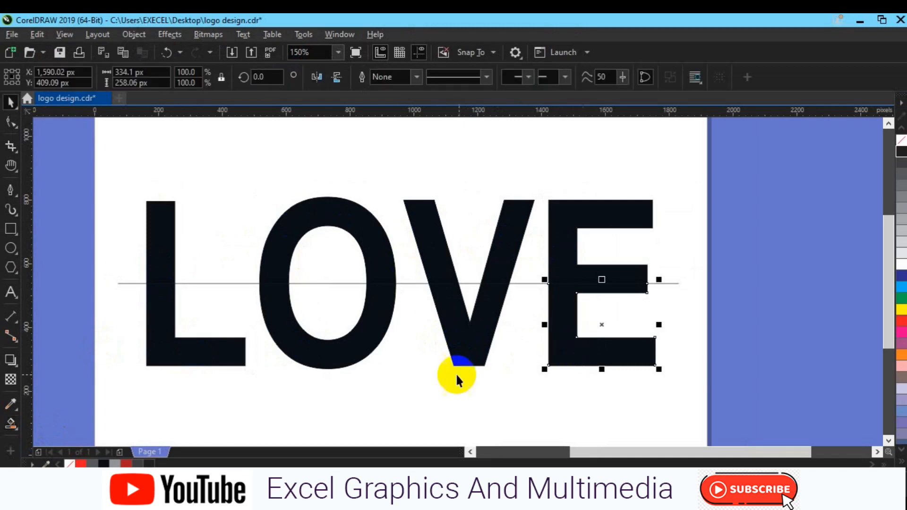
shift+click(469, 366)
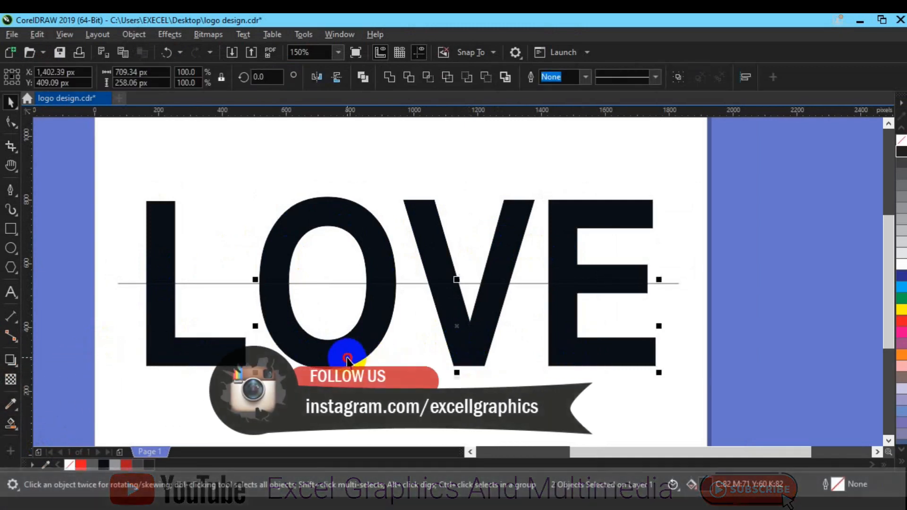
shift+click(241, 364)
shift+click(236, 366)
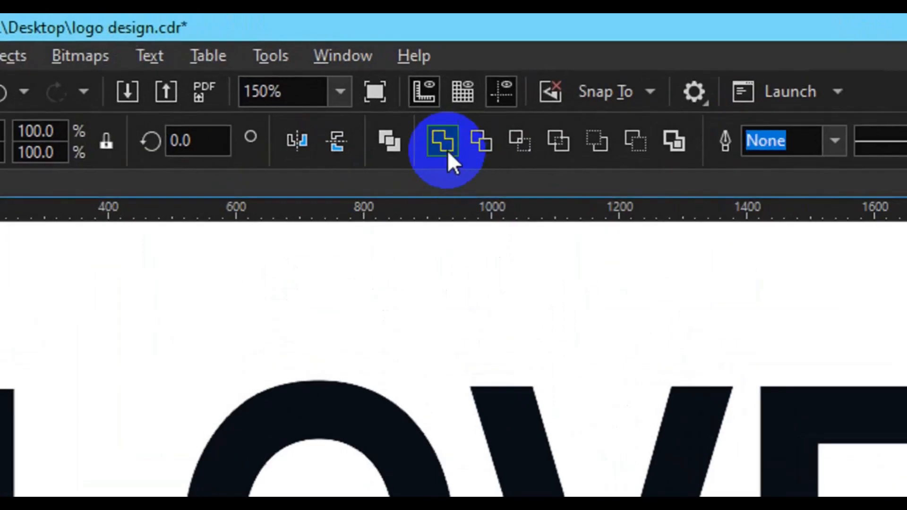
click(447, 151)
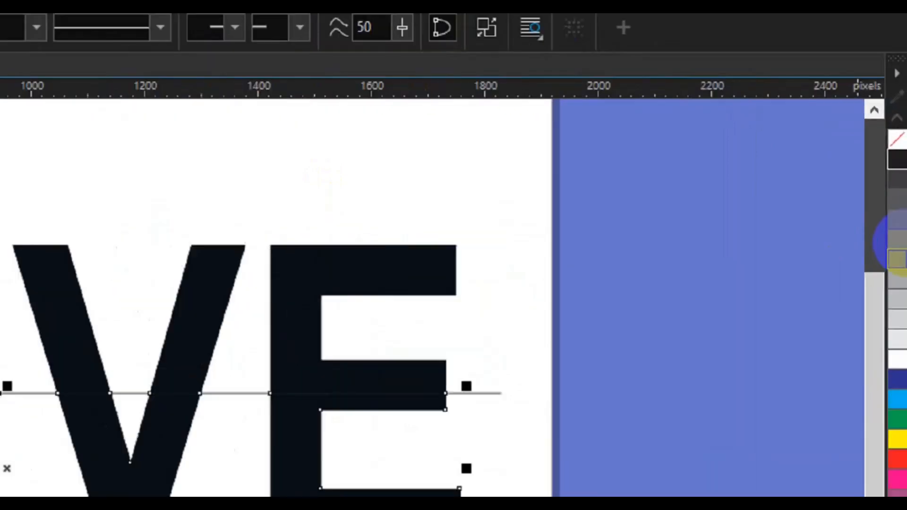
click(899, 261)
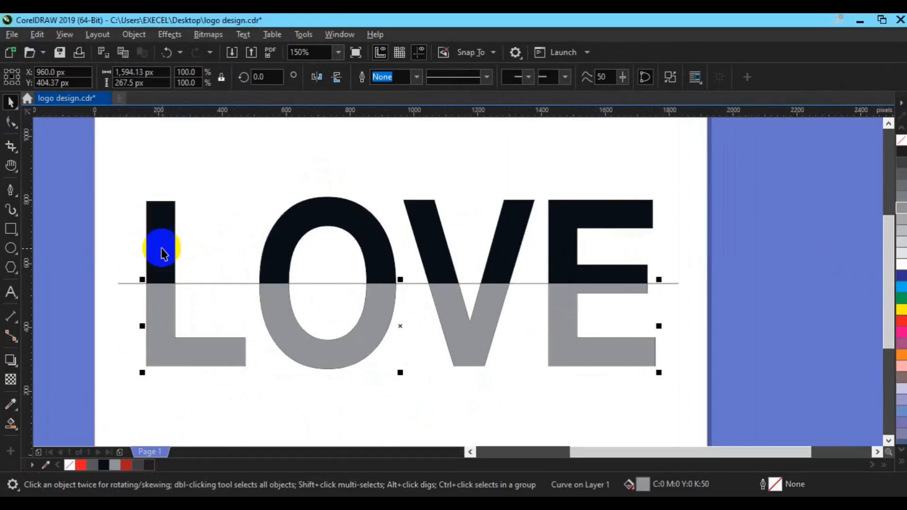
Weld the black upper halves of L, O, V and E into one curve.
click(162, 254)
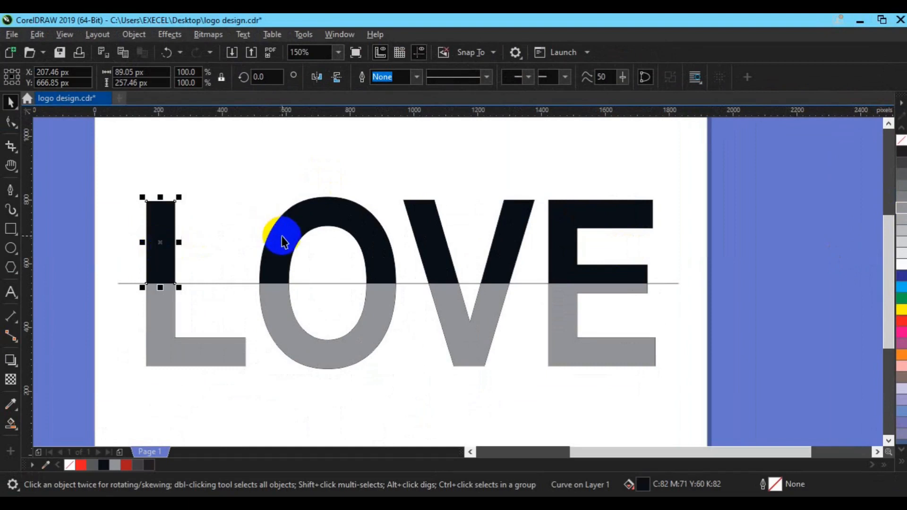
shift+click(282, 239)
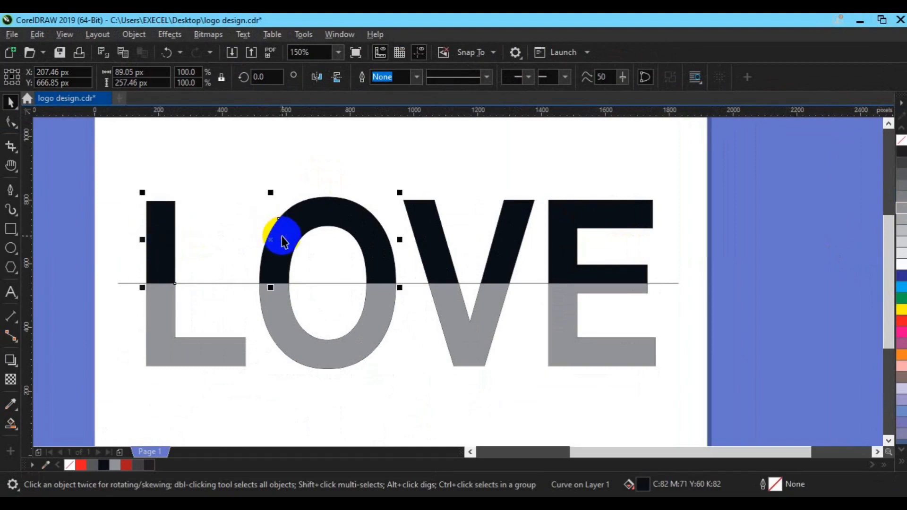
shift+click(435, 223)
shift+click(505, 235)
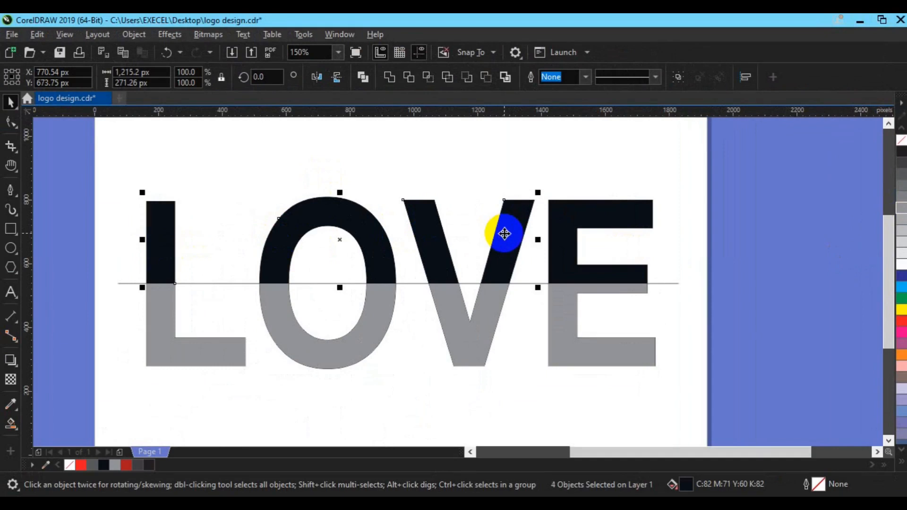
shift+click(580, 217)
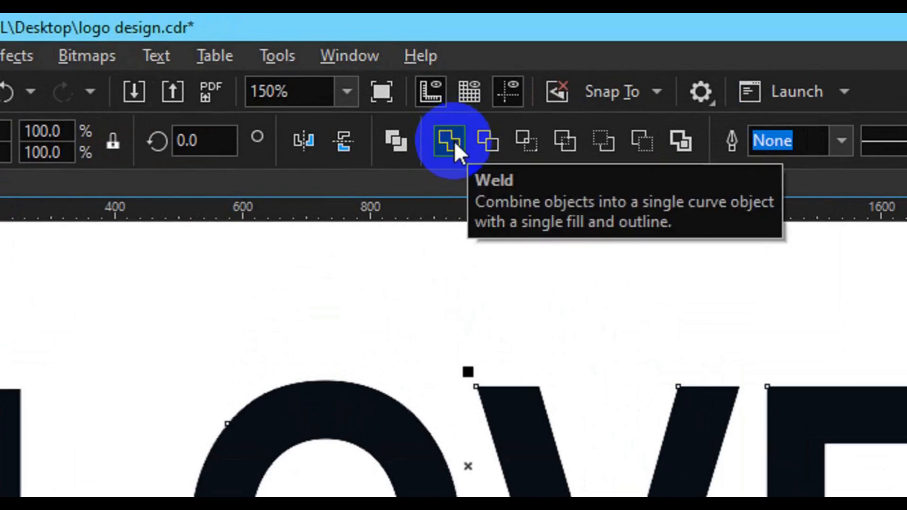
click(452, 143)
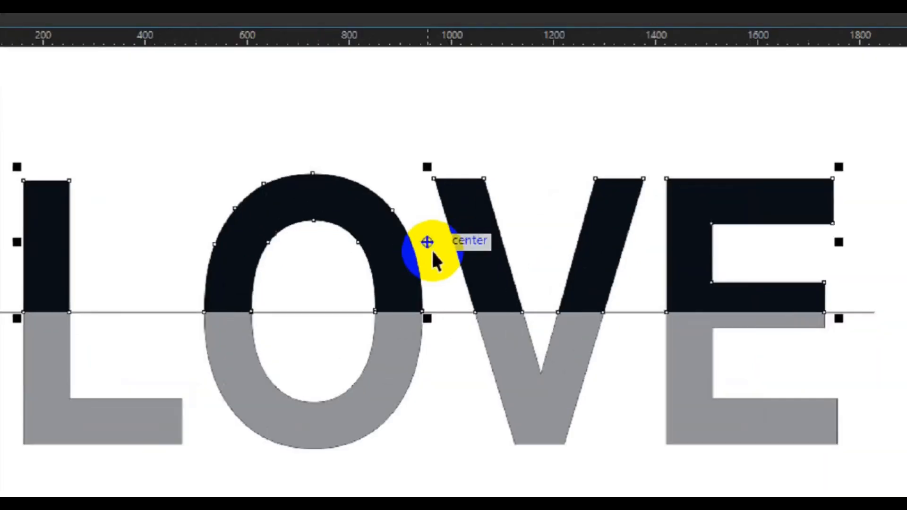
Skew the black upper half of LOVE horizontally, shifting its lower edge rightward to an overall width of about 1,634 px.
click(427, 242)
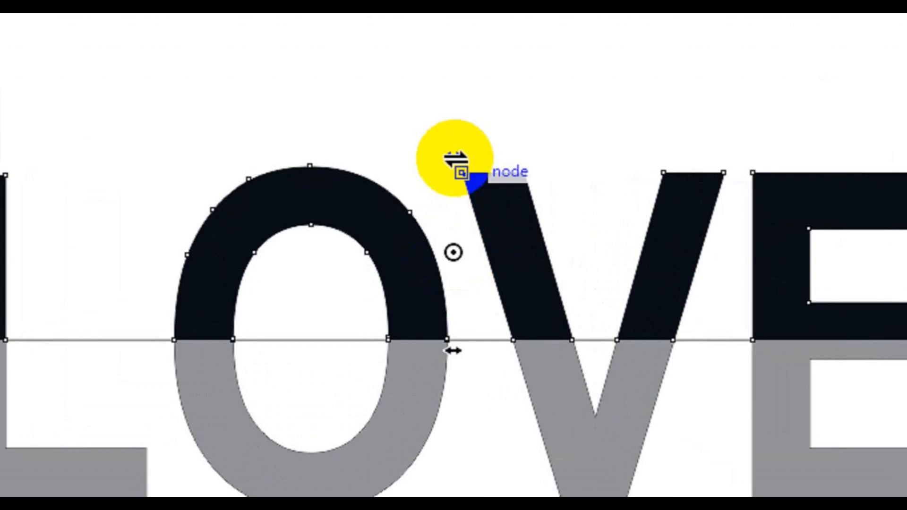
drag(453, 351, 493, 349)
drag(493, 350, 501, 350)
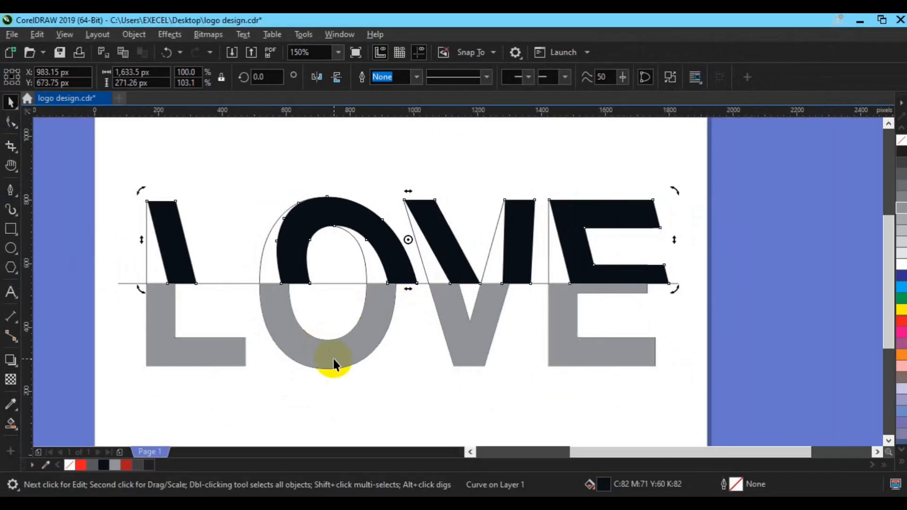
Skew the grey lower half horizontally, shifting its upper edge rightward to meet the upper half, about 1,638 px wide overall.
click(321, 487)
click(334, 360)
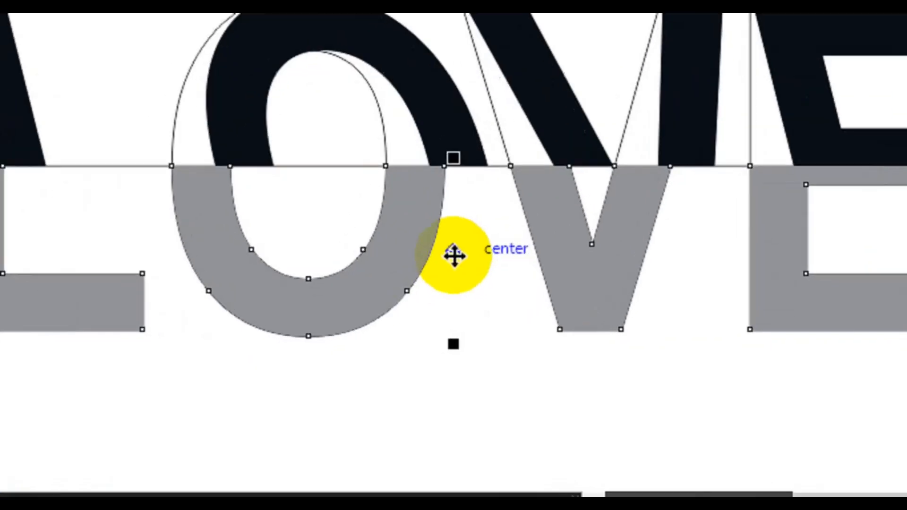
click(401, 327)
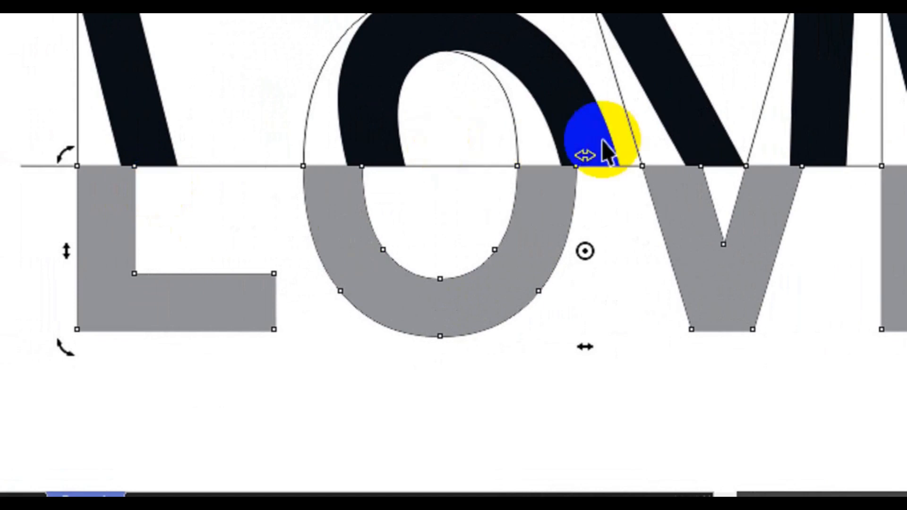
drag(584, 159, 634, 166)
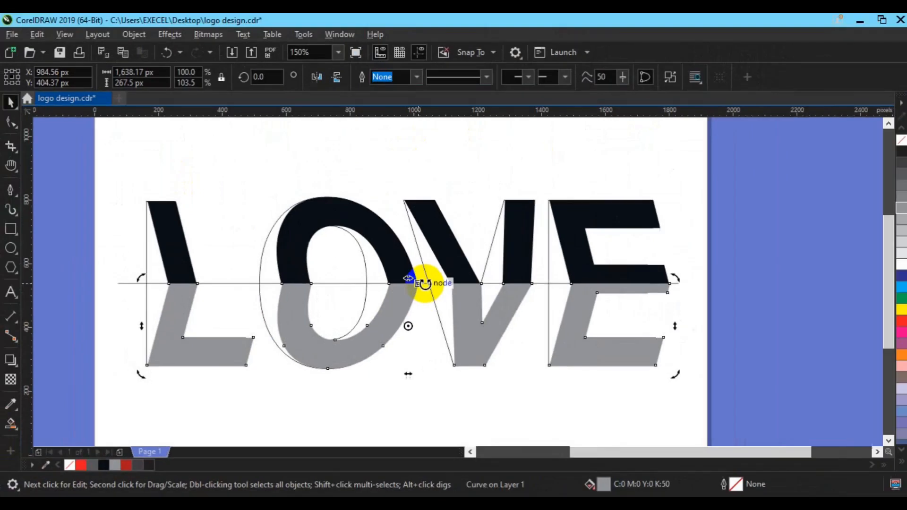
Delete the horizontal dividing line across the LOVE letters.
click(102, 276)
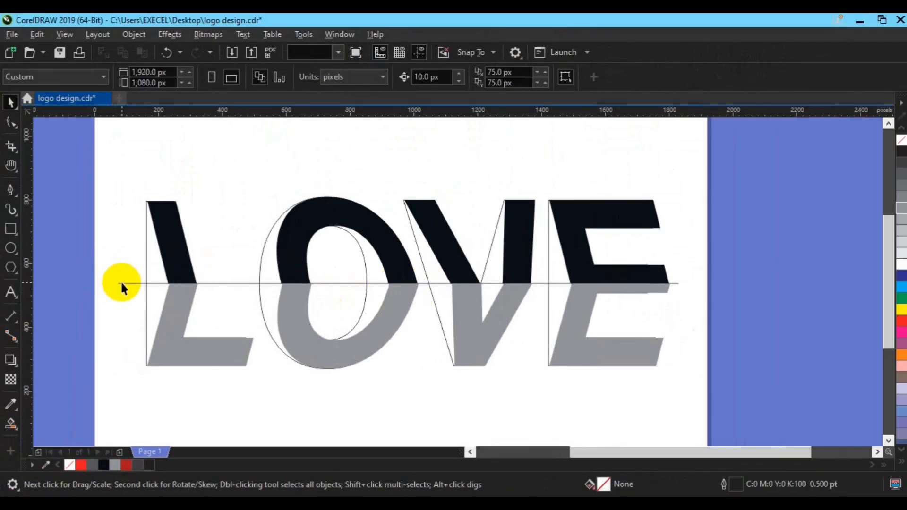
click(121, 283)
key(Delete)
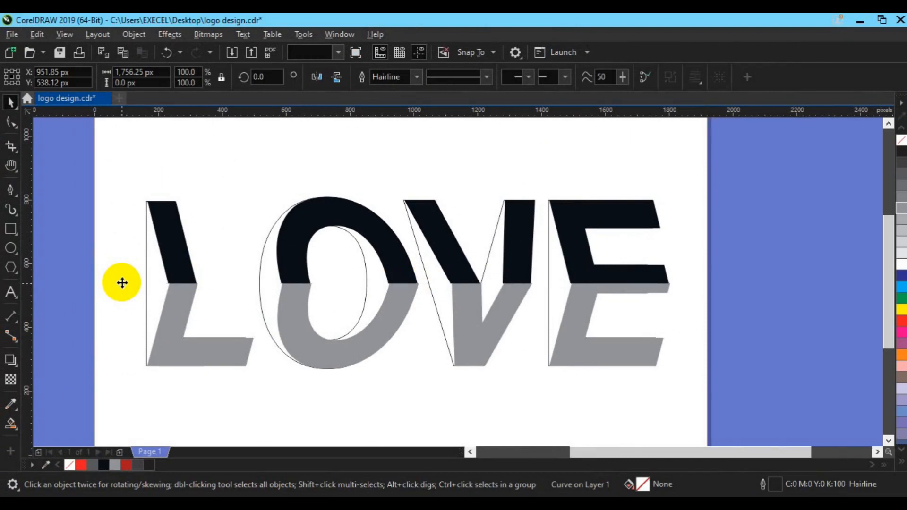
Fill the lower half of LOVE with red and the upper half with a darker red, C:13 M:100 Y:100 K:5.
click(195, 286)
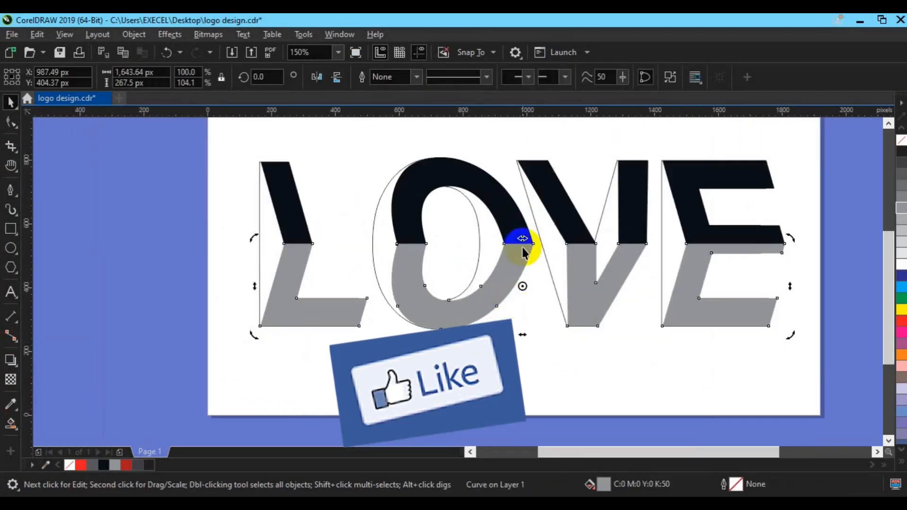
click(898, 321)
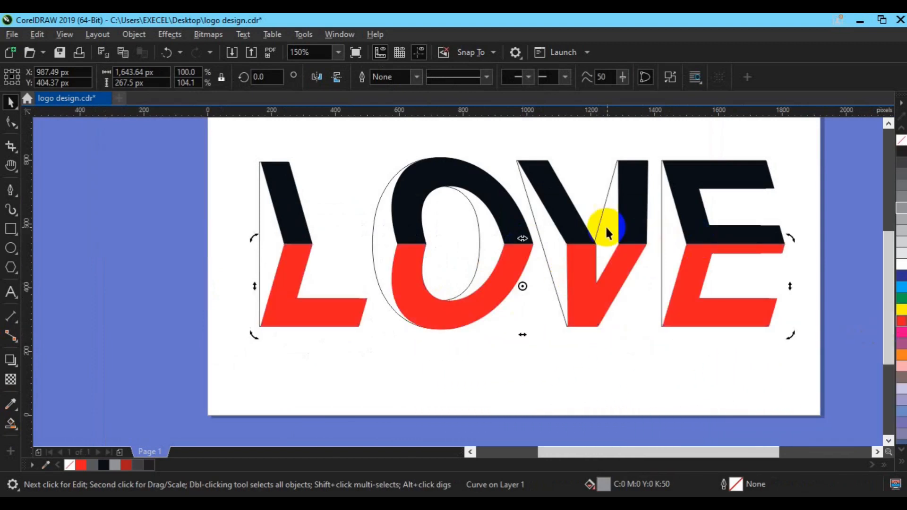
click(580, 234)
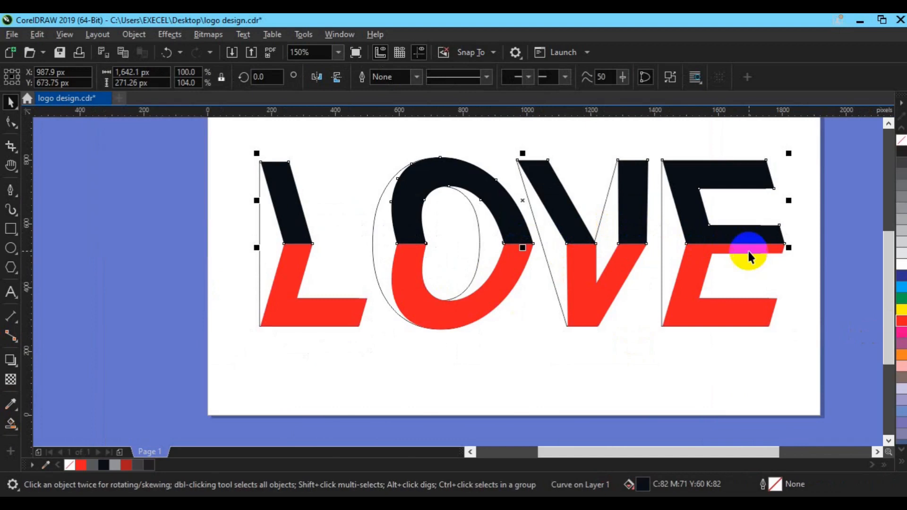
click(900, 323)
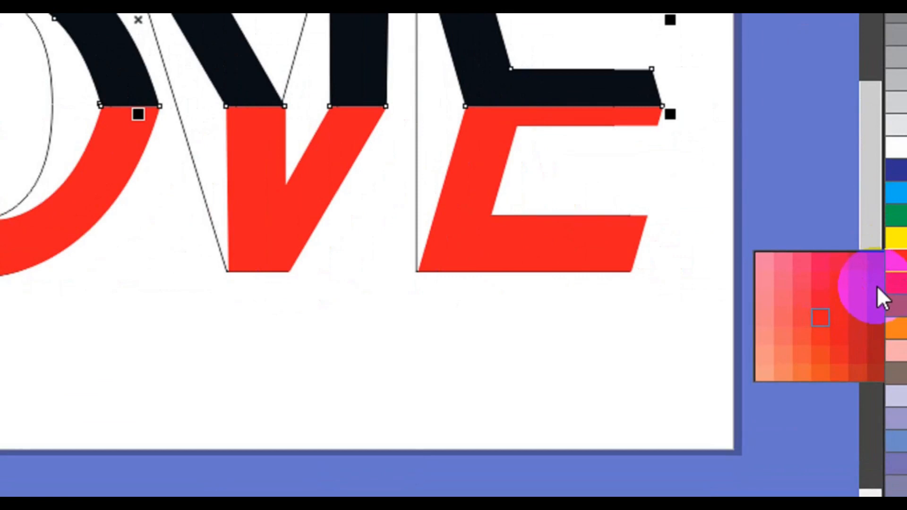
click(877, 286)
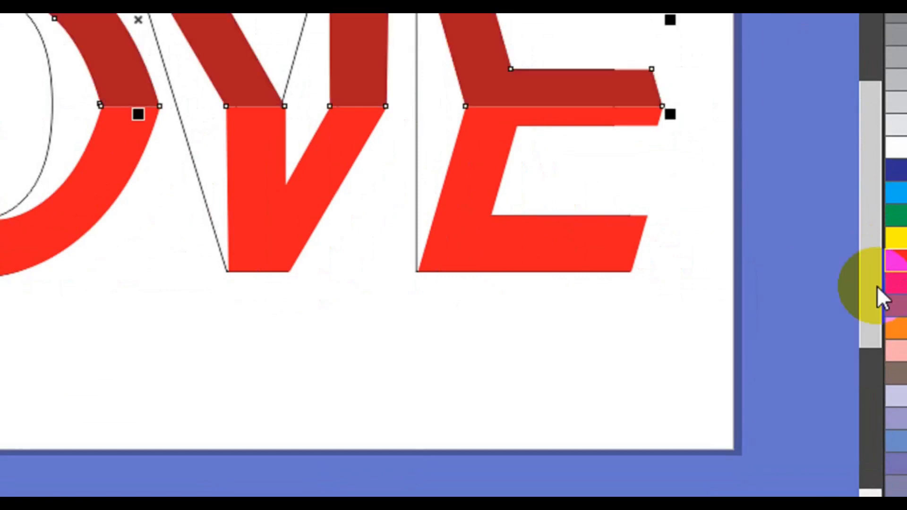
click(897, 264)
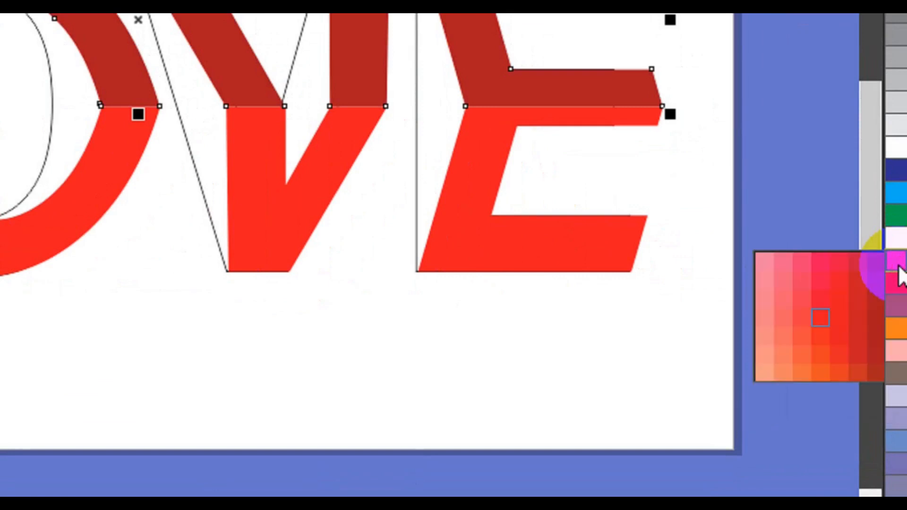
drag(858, 320, 861, 300)
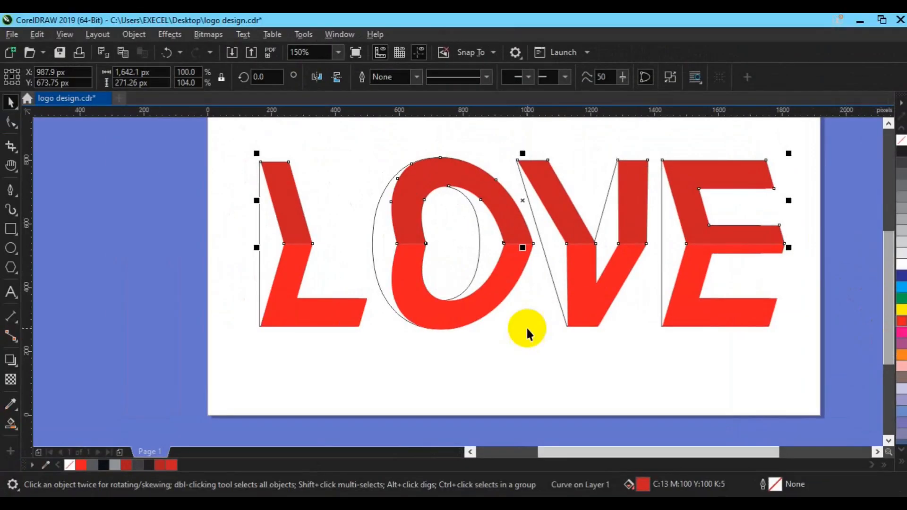
Fill the original outlined LOVE text behind the halves with black (K:100) and remove its outline.
click(260, 297)
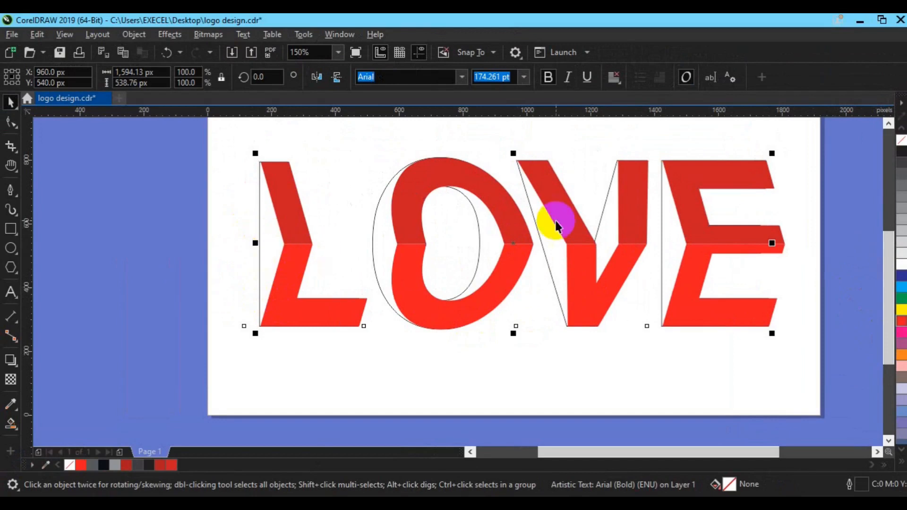
click(900, 156)
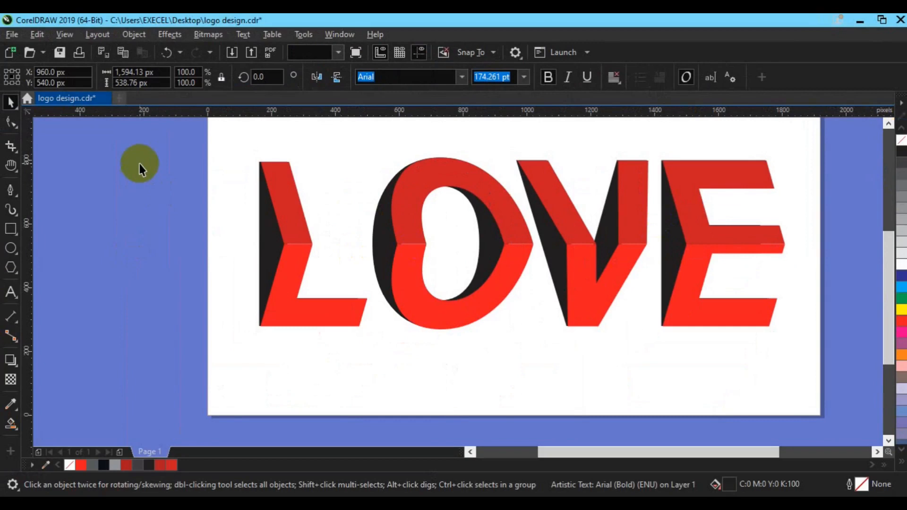
key(Escape)
Group the two red halves with the black text and center the group on the page.
drag(140, 147, 785, 328)
drag(829, 361, 829, 361)
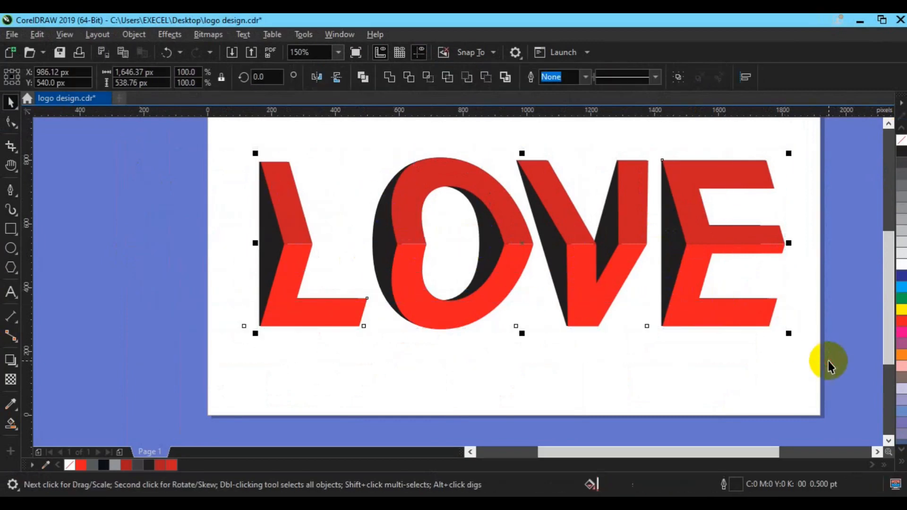
key(ctrl+g)
key(p)
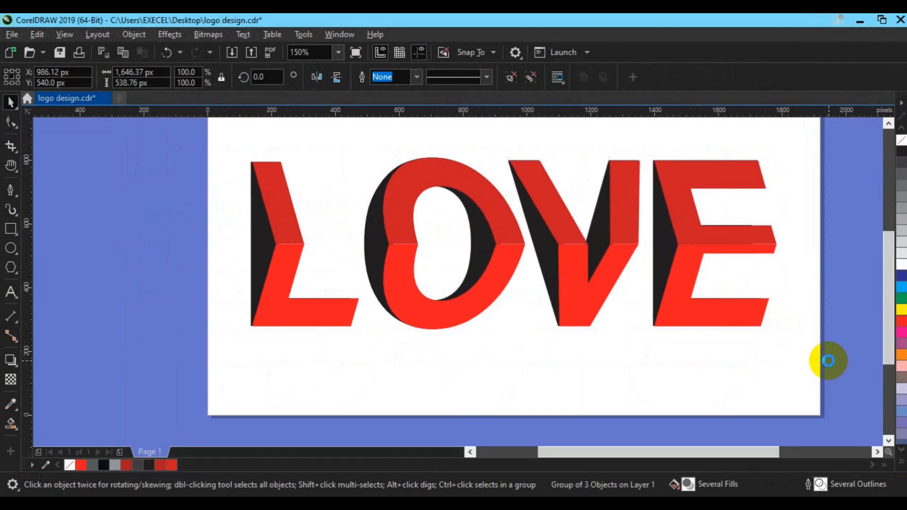
scroll(829, 361, down, 1)
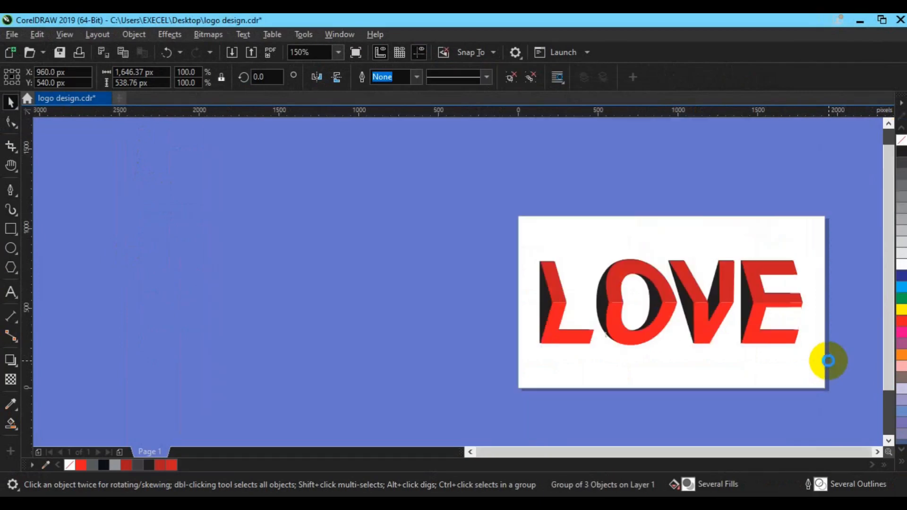
key(h)
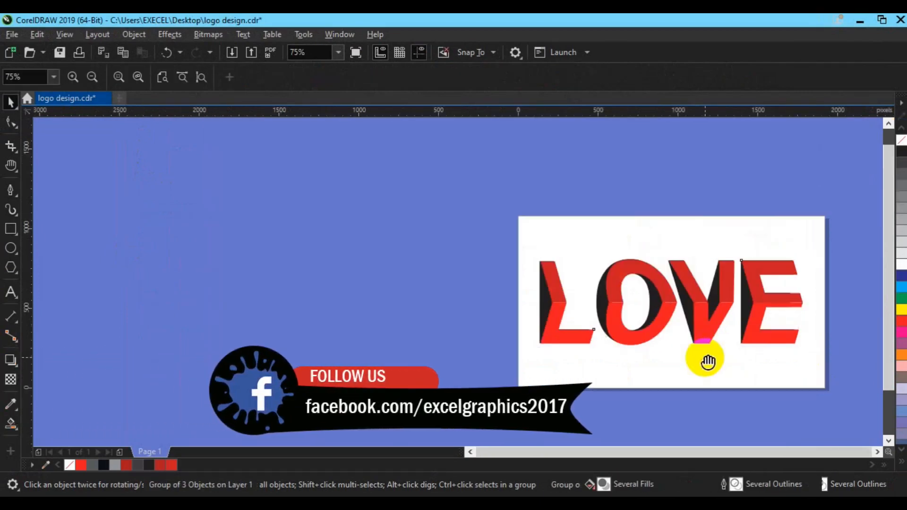
drag(732, 353, 490, 325)
click(10, 102)
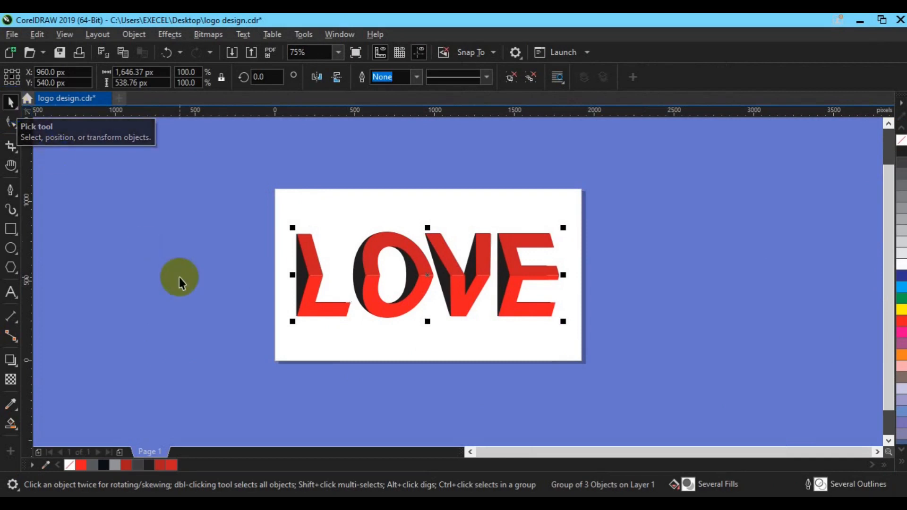
click(180, 277)
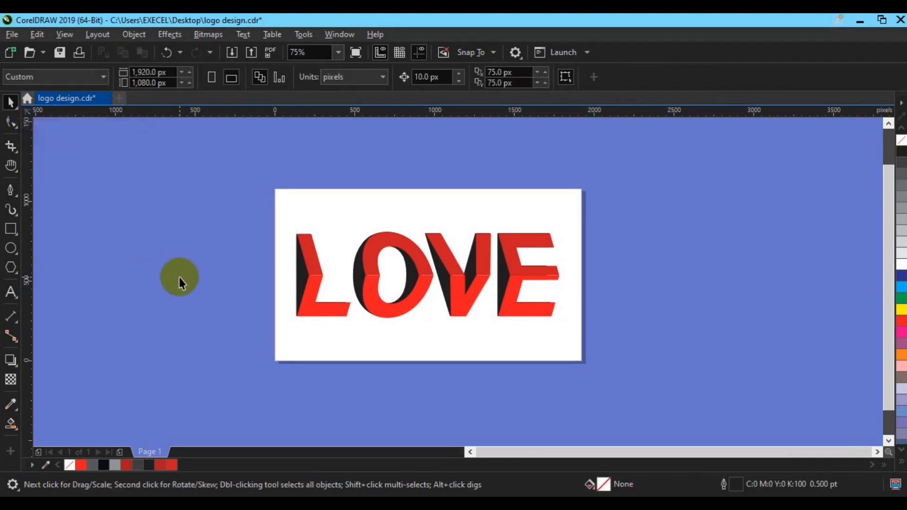